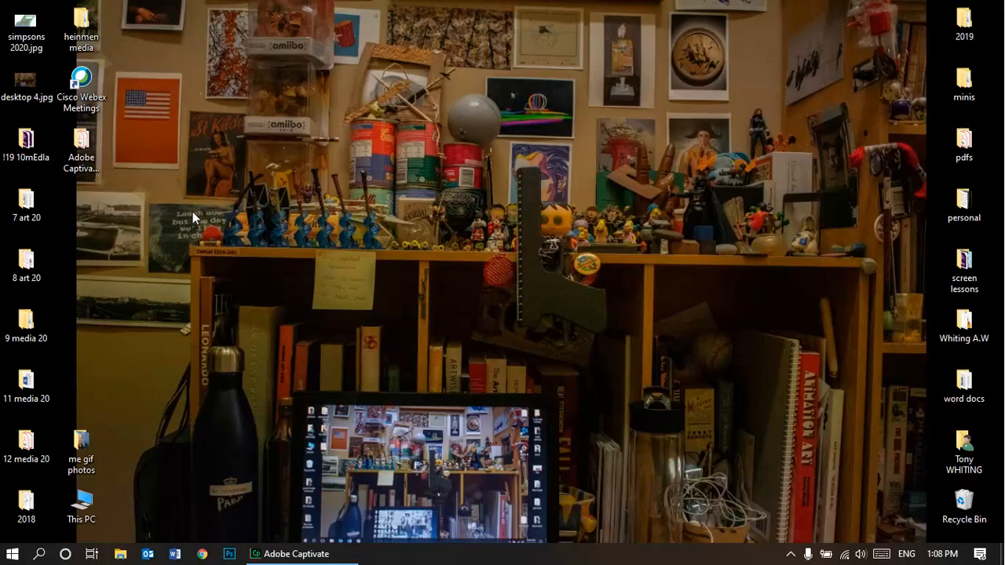
# - Start Photoshop and open AWWHITING.jpg from the screen lessons folder on the desktop
pyautogui.click(230, 553)
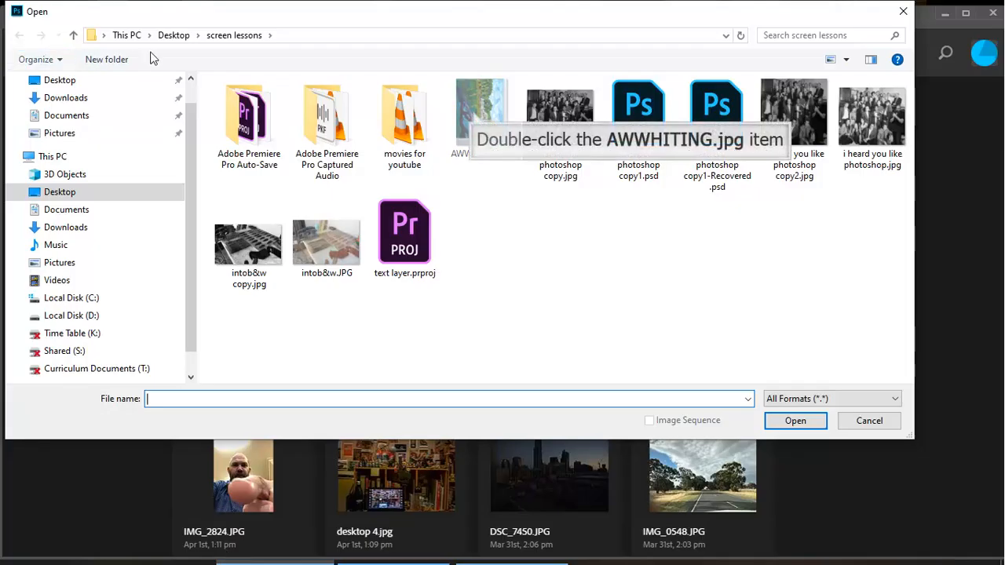
pyautogui.doubleClick(474, 111)
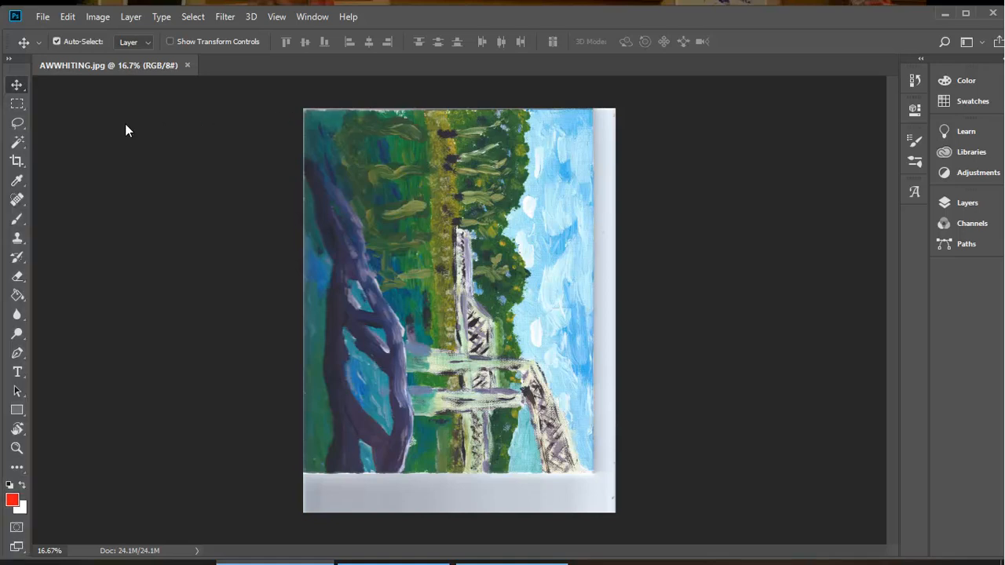
# - Use the Crop tool to rotate the scanned painting upright into landscape orientation and crop off its wide grey scanner borders
pyautogui.click(16, 161)
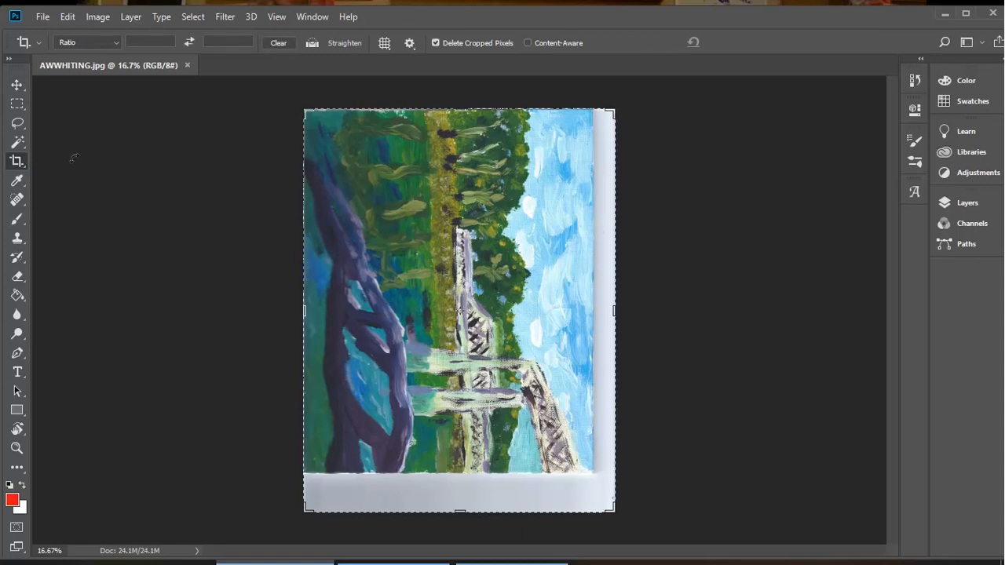
pyautogui.moveTo(267, 100); pyautogui.dragTo(285, 448)
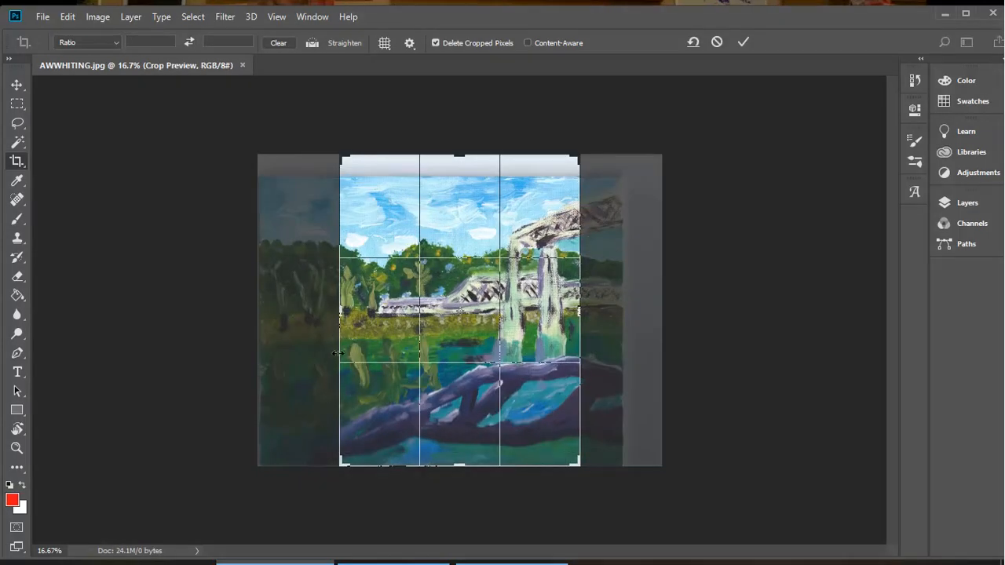
pyautogui.moveTo(339, 314); pyautogui.dragTo(299, 314)
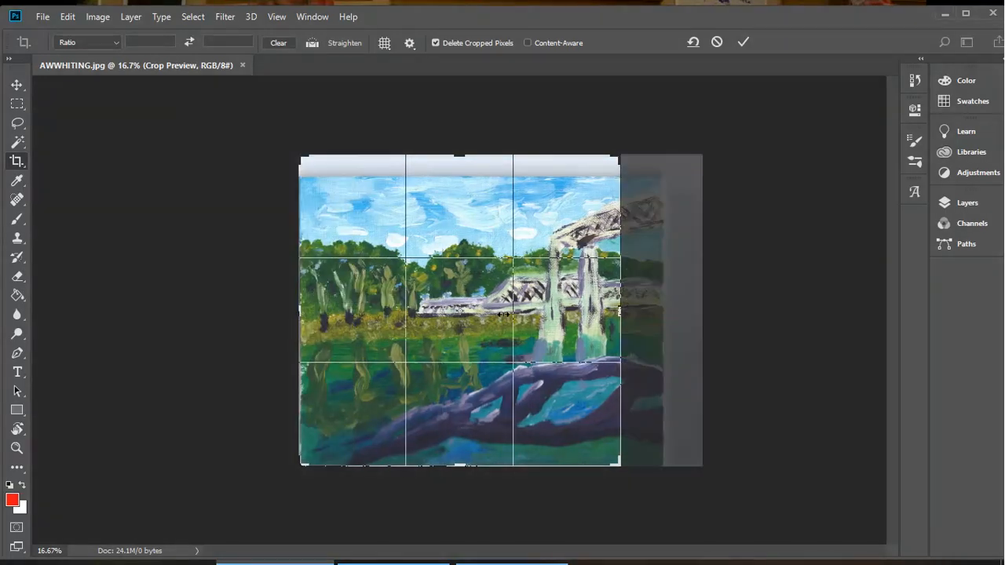
pyautogui.moveTo(620, 313); pyautogui.dragTo(643, 312)
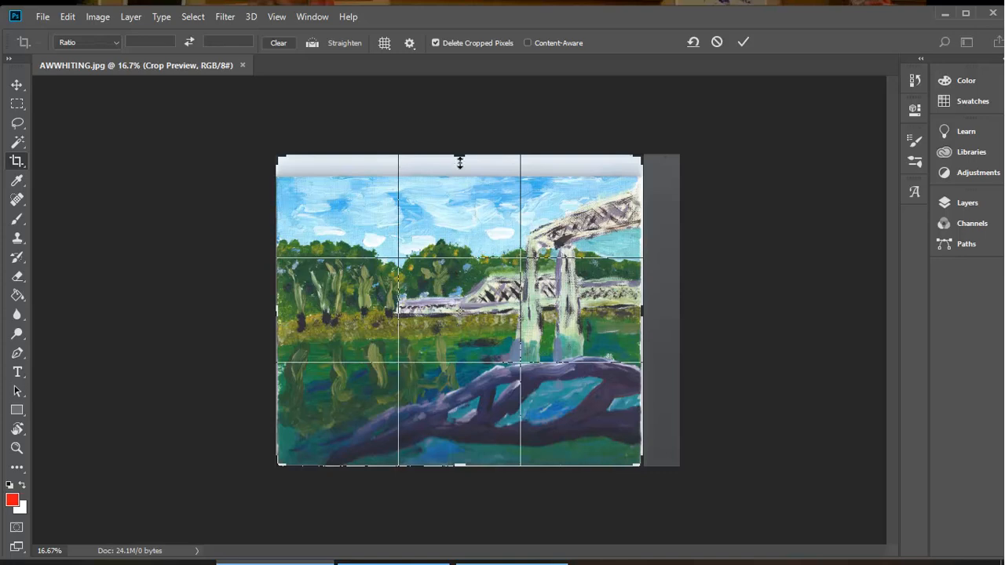
pyautogui.moveTo(459, 156); pyautogui.dragTo(454, 168)
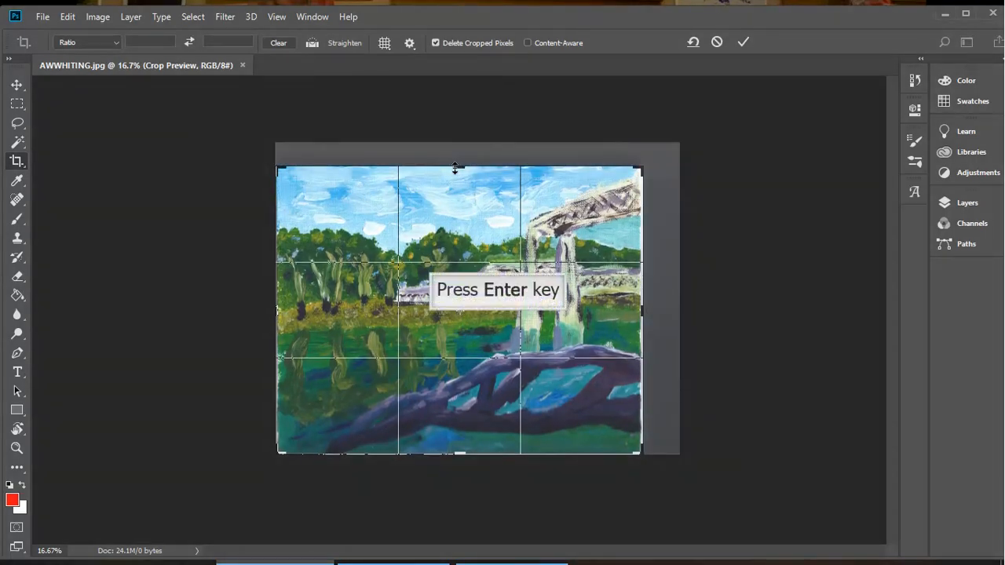
pyautogui.press('Return')
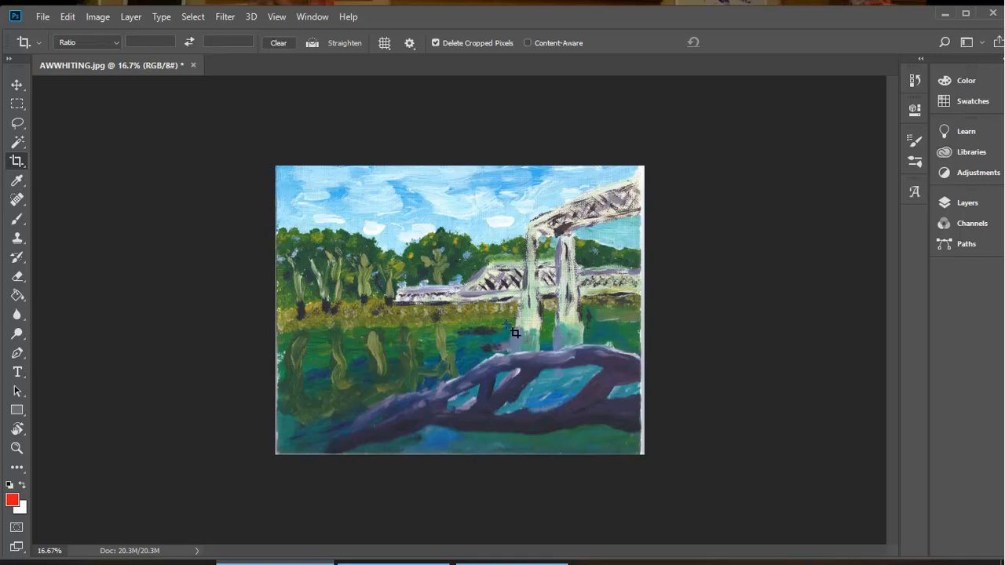
# - Adjust the crop again at the painting's right edge to trim the thin white strip, and apply it
pyautogui.click(514, 333)
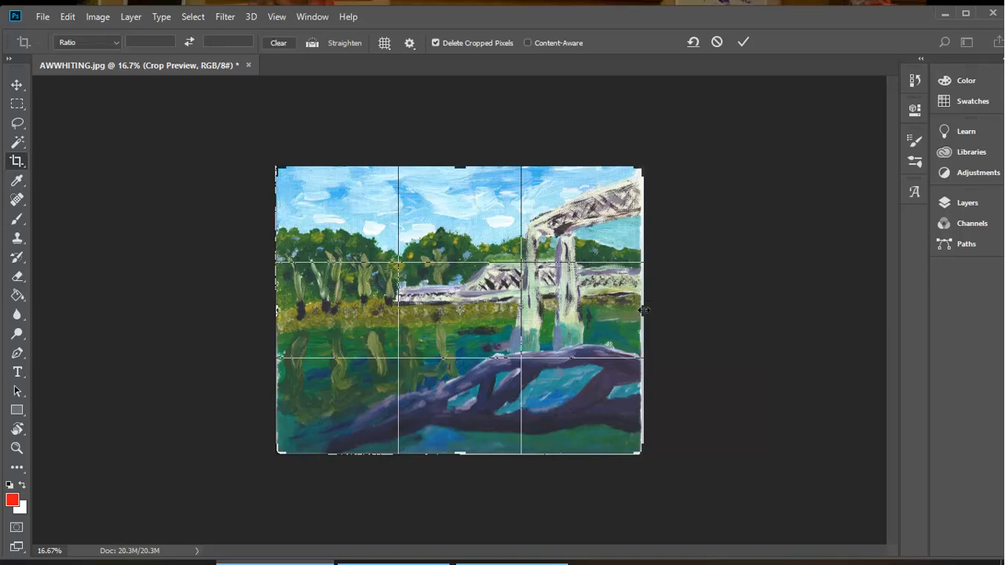
pyautogui.moveTo(644, 310); pyautogui.dragTo(640, 310)
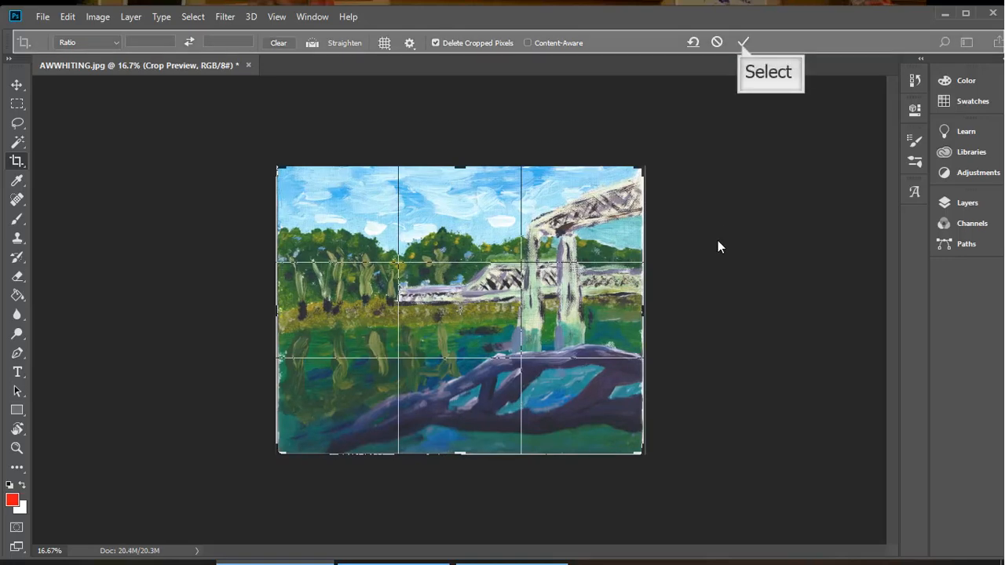
pyautogui.click(742, 44)
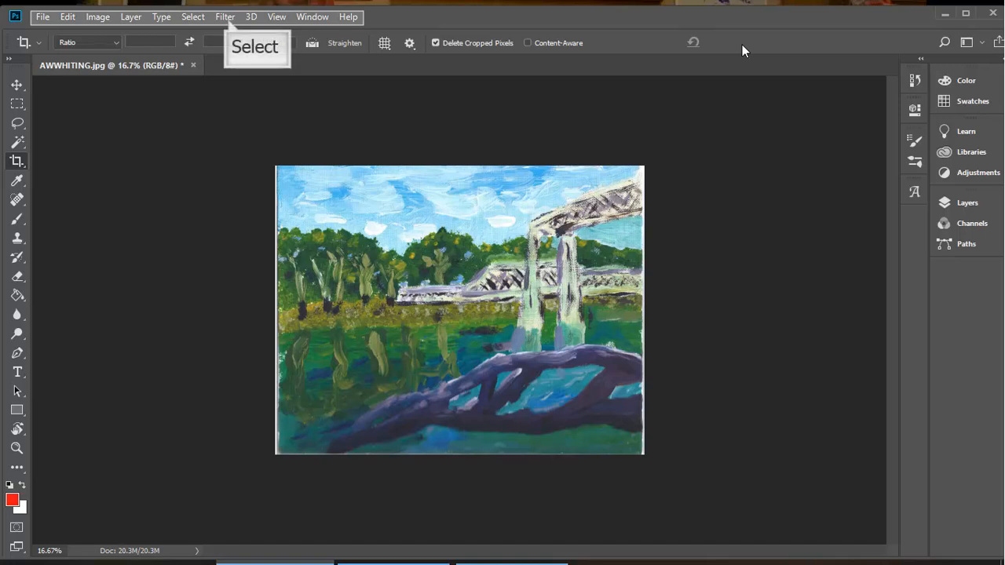
# - Start the Camera Raw Filter on the painting and set Temperature to -8 and Tint to -19
pyautogui.click(227, 19)
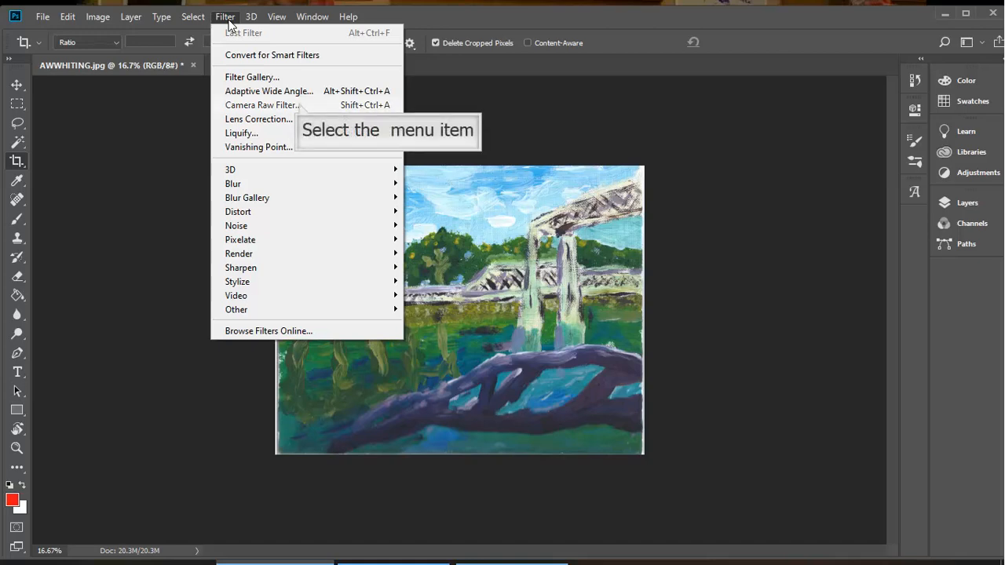
pyautogui.click(300, 106)
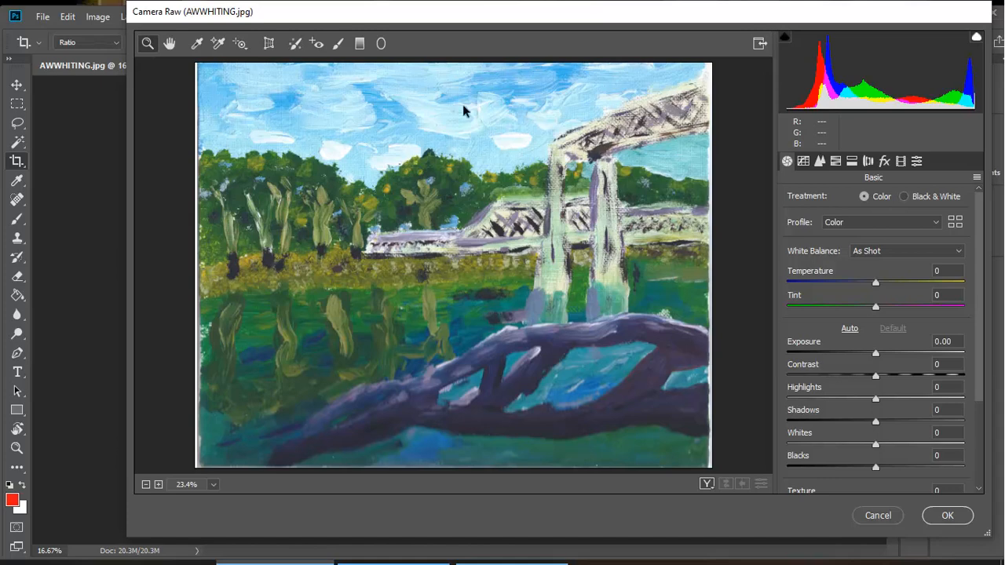
pyautogui.moveTo(876, 283)
pyautogui.mouseDown()
pyautogui.moveTo(858, 285)
pyautogui.moveTo(869, 286)
pyautogui.mouseUp()
pyautogui.moveTo(875, 306); pyautogui.dragTo(858, 312)
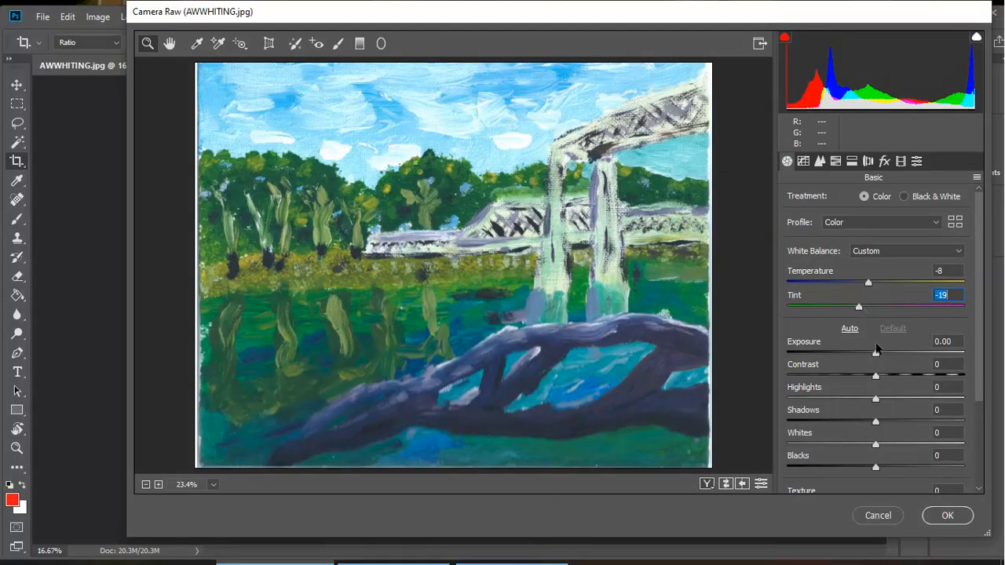
# - Set Exposure to -0.50, Contrast to +27, Highlights to -28, Shadows to +22, Whites to -53 and Blacks to -27
pyautogui.moveTo(876, 350); pyautogui.dragTo(899, 423)
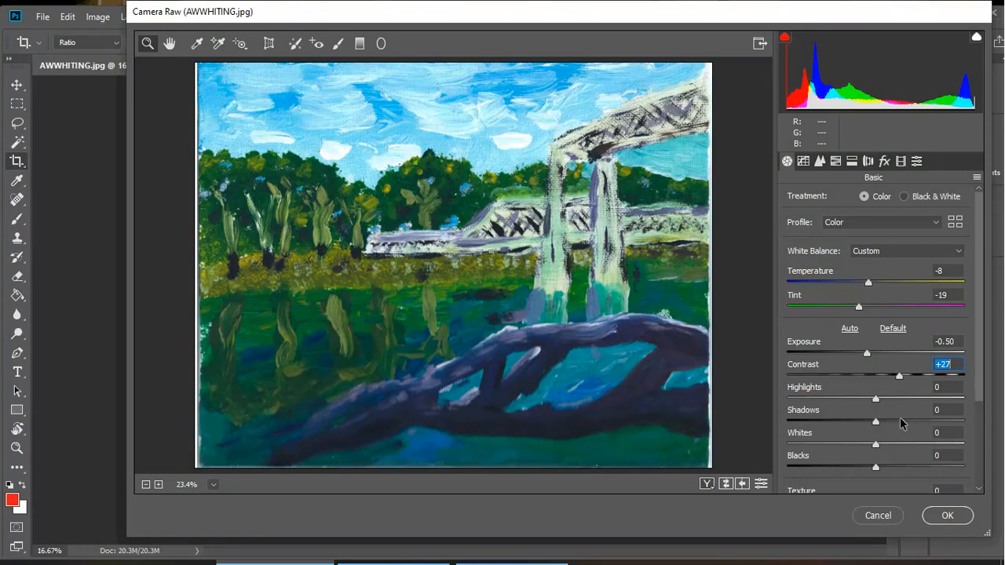
pyautogui.moveTo(873, 398); pyautogui.dragTo(893, 432)
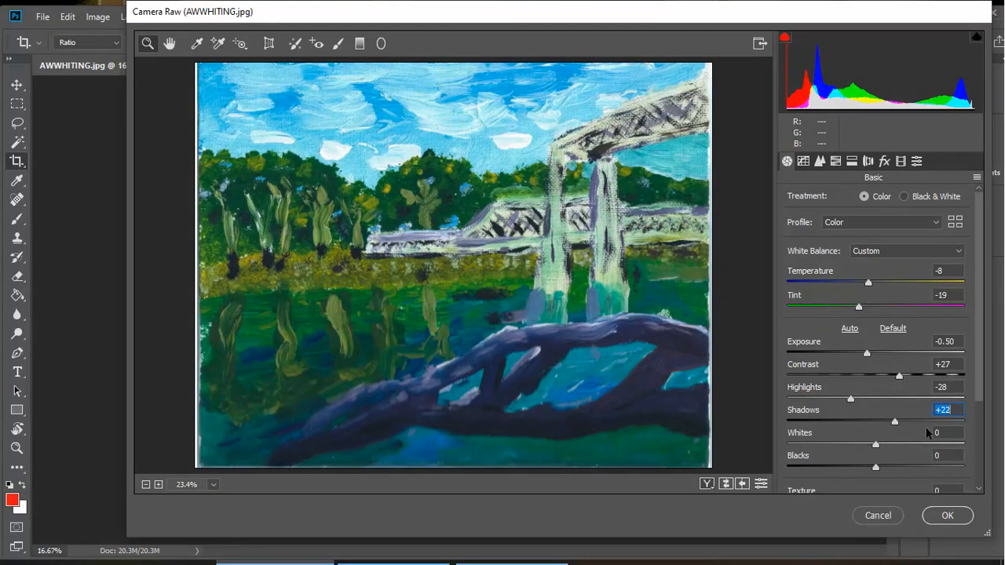
pyautogui.scroll(-3, 976, 318)
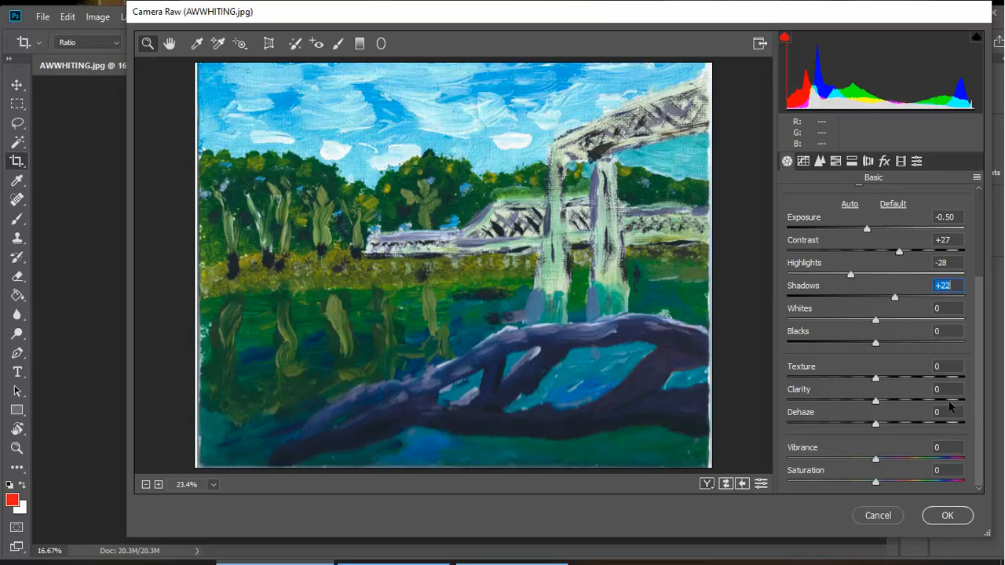
pyautogui.moveTo(877, 323); pyautogui.dragTo(829, 320)
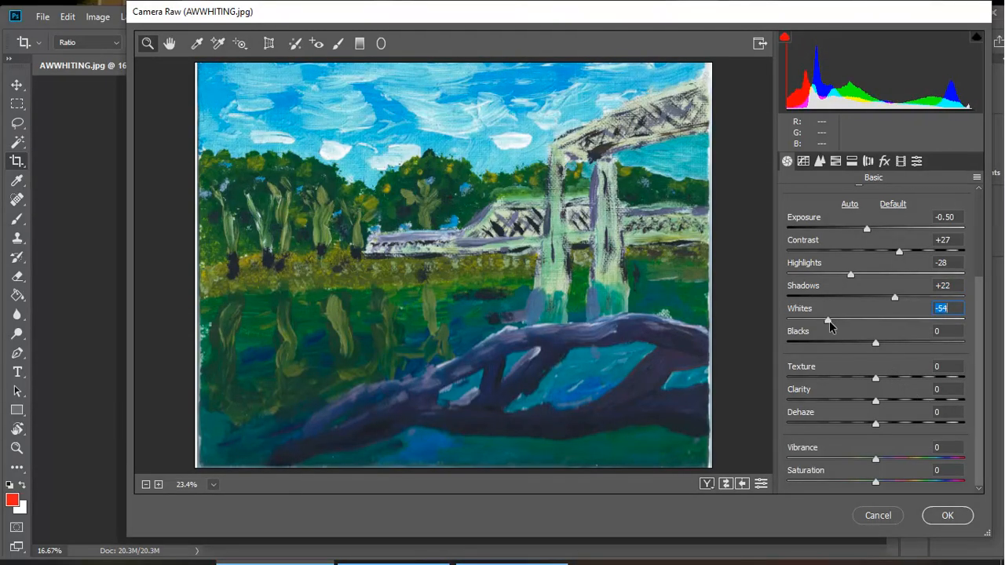
pyautogui.moveTo(876, 345); pyautogui.dragTo(853, 349)
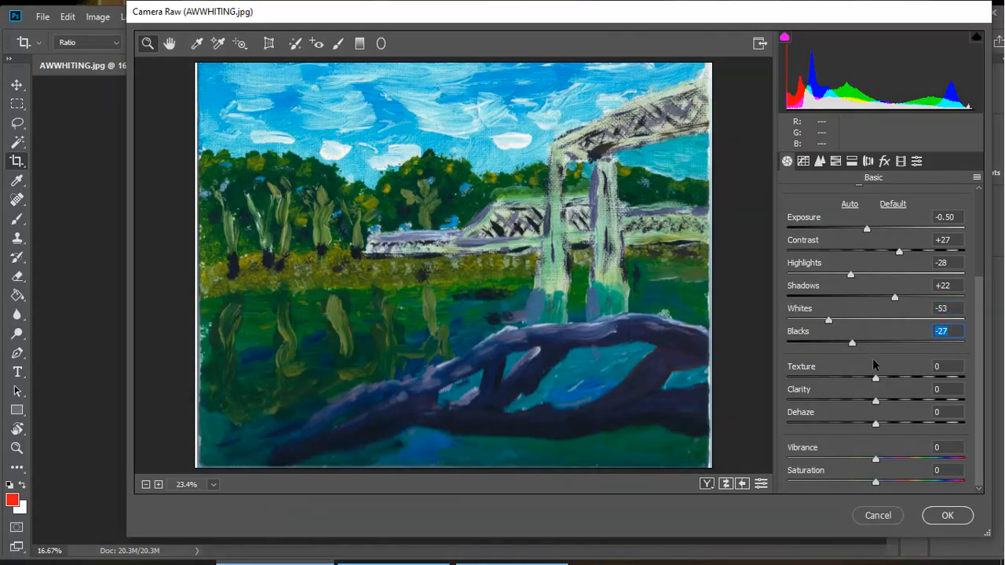
# - Set Texture to +100, Clarity to +56, Dehaze to +13, Vibrance to +45 and Saturation to +22, and apply the filter
pyautogui.moveTo(877, 382); pyautogui.dragTo(978, 402)
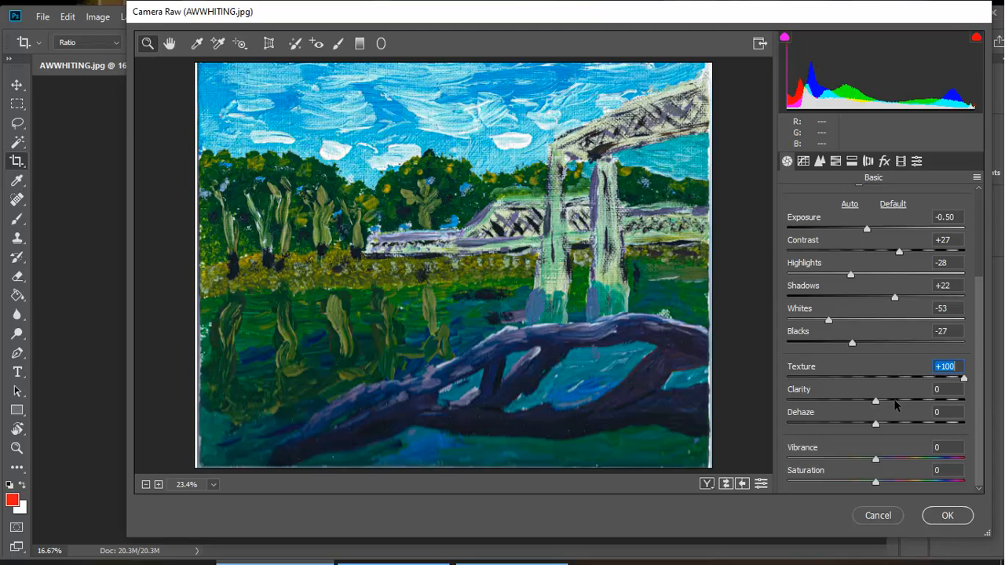
pyautogui.moveTo(877, 402); pyautogui.dragTo(924, 402)
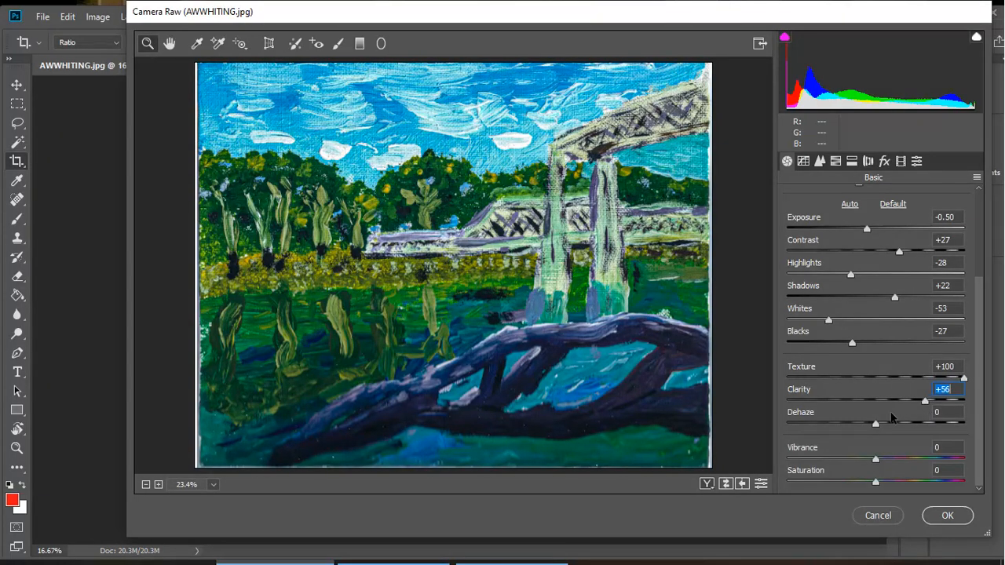
pyautogui.moveTo(876, 421); pyautogui.dragTo(826, 420)
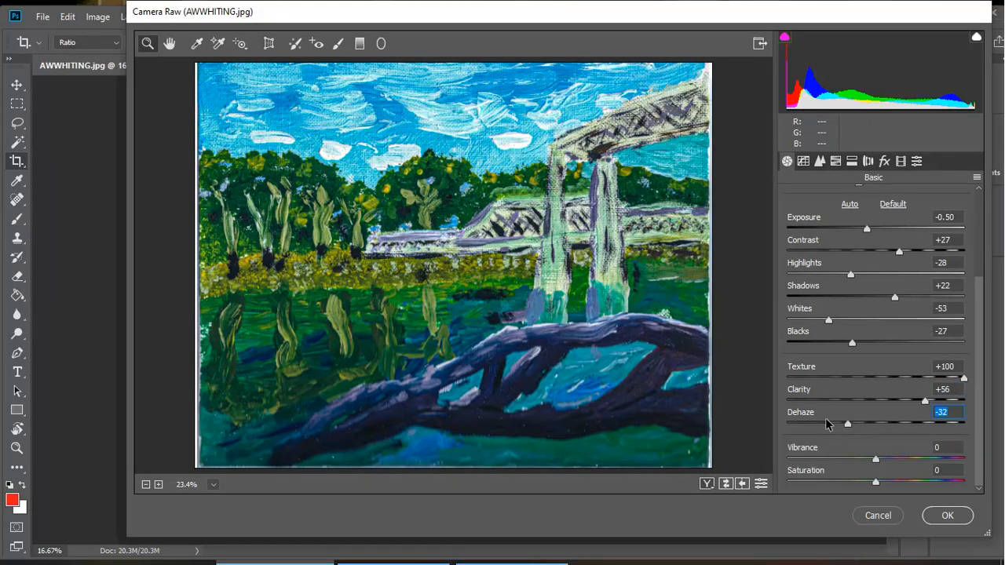
pyautogui.moveTo(825, 424); pyautogui.dragTo(917, 469)
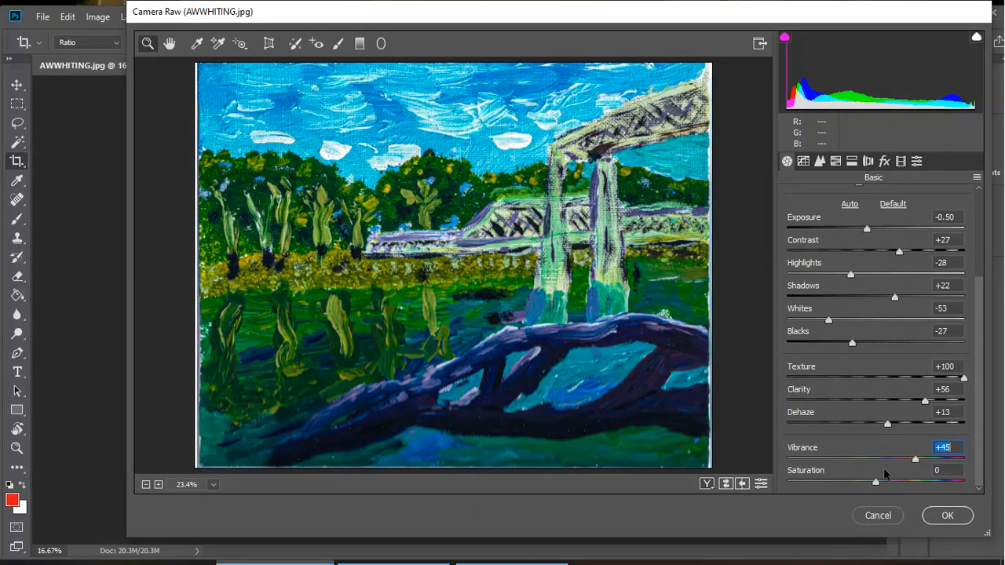
pyautogui.moveTo(876, 485); pyautogui.dragTo(896, 486)
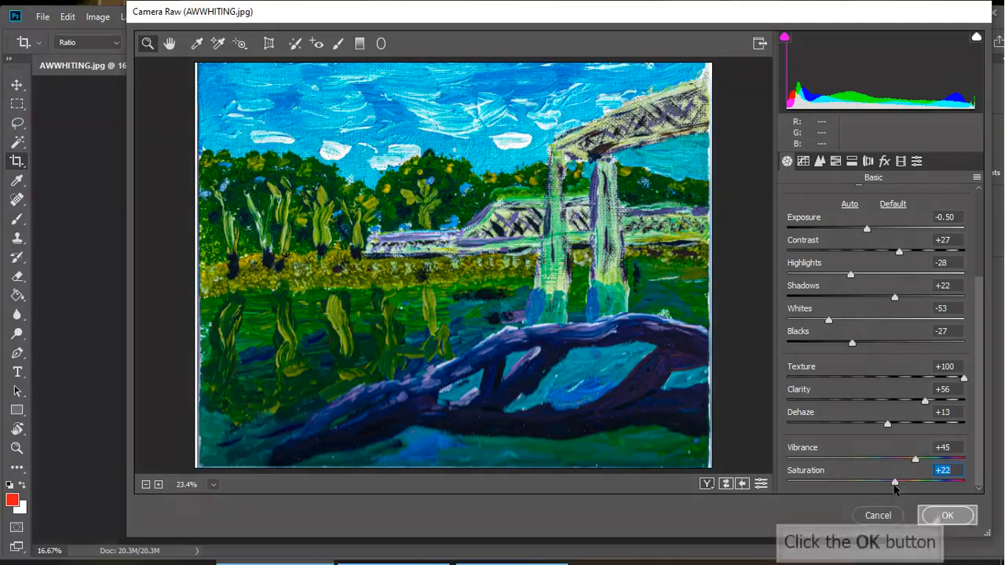
pyautogui.click(942, 516)
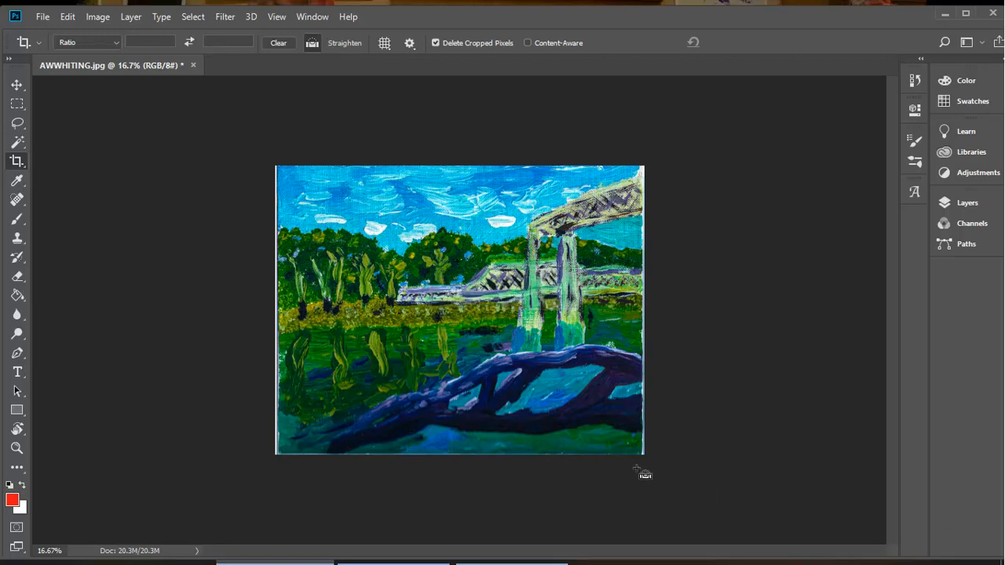
# - Toggle the Camera Raw adjustments off and back on to compare the painting before and after
pyautogui.hotkey('ctrl', 'z')
pyautogui.hotkey('ctrl', 'z')
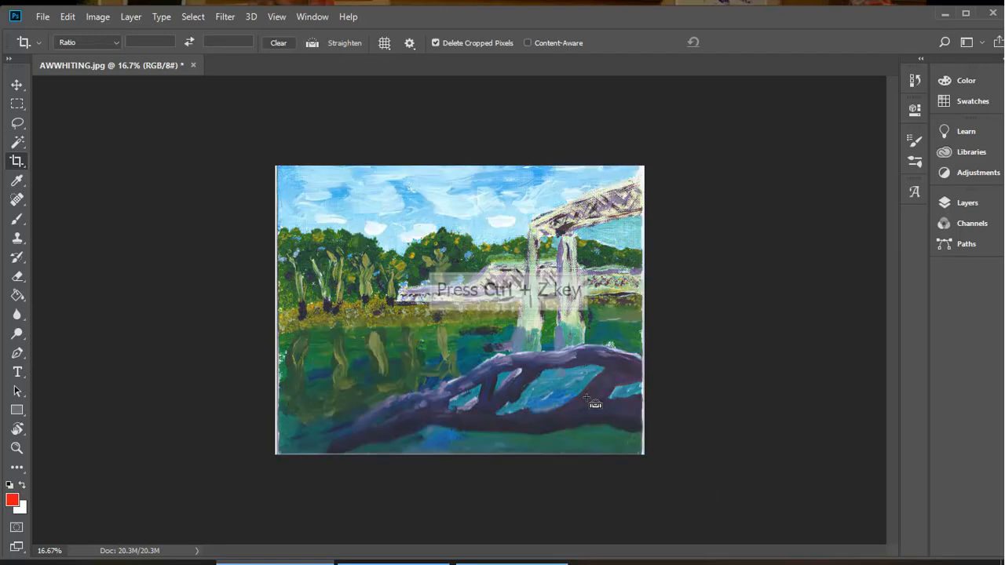
pyautogui.hotkey('ctrl', 'z')
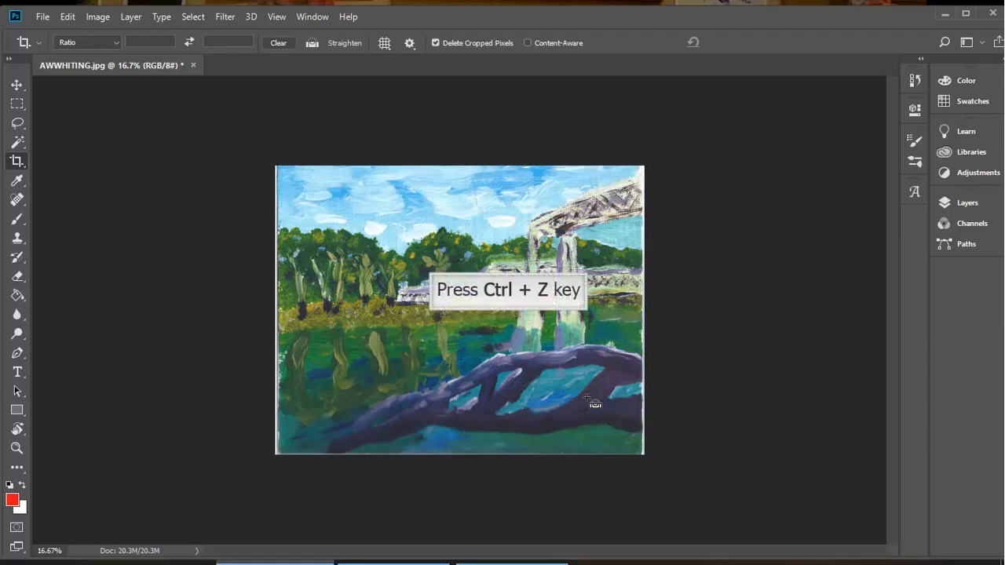
pyautogui.hotkey('ctrl', 'z')
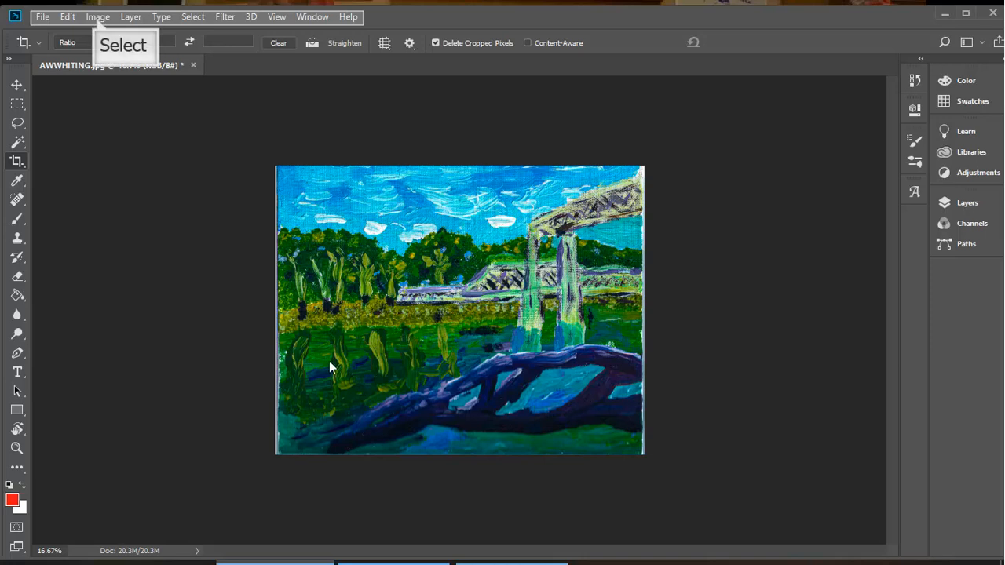
# - Open the Image Size settings for the painting and zoom out the preview
pyautogui.click(98, 17)
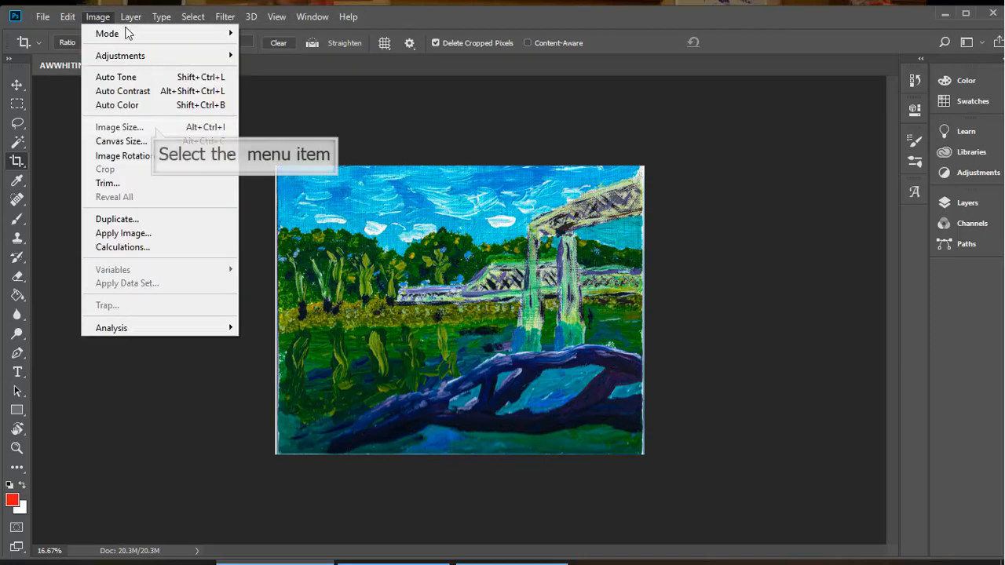
pyautogui.click(155, 126)
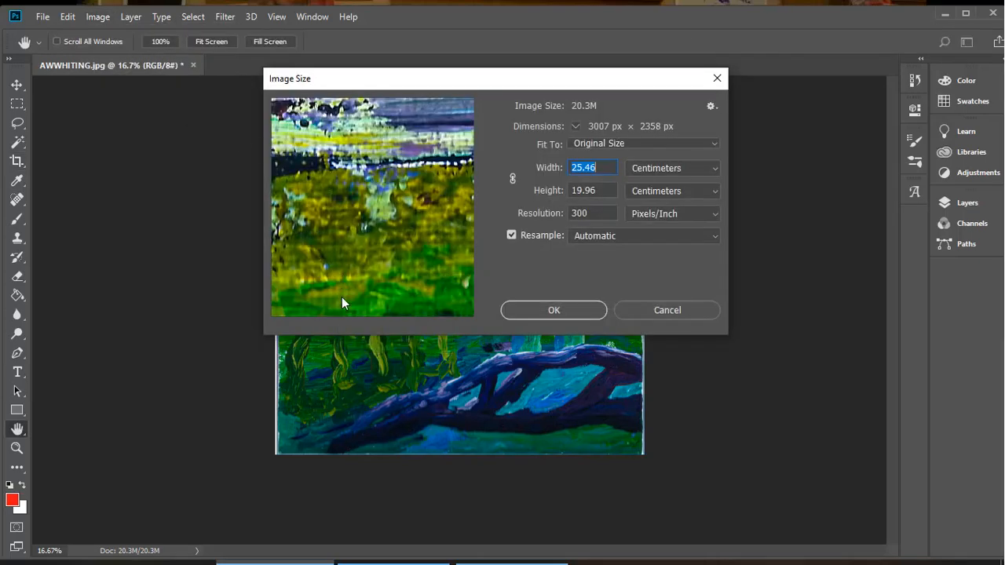
pyautogui.doubleClick(343, 305)
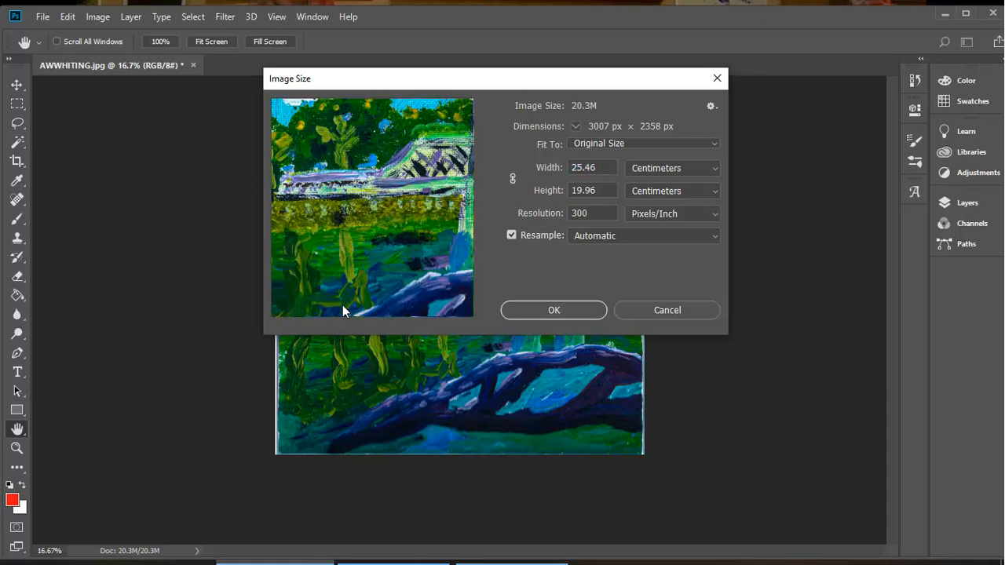